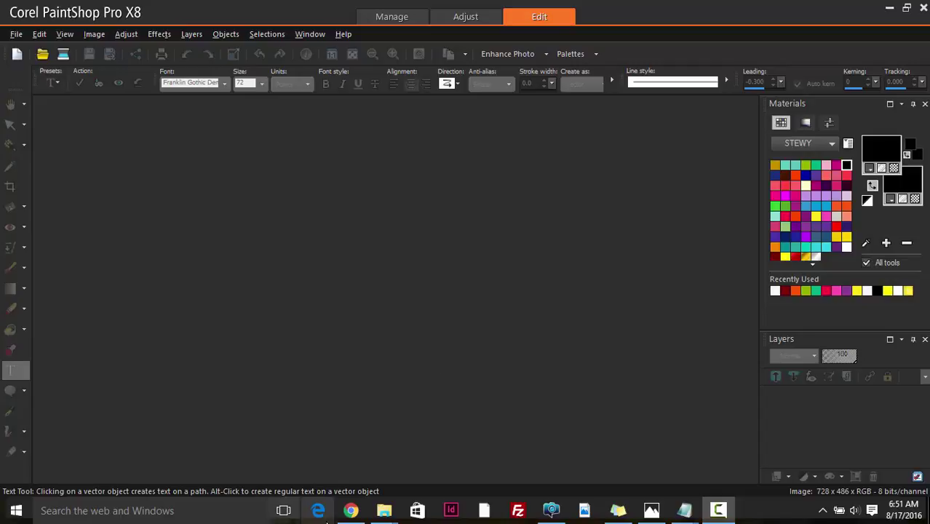
Bring up the image menu on the Red-Roses-02.jpg roses photo in the browser.
{"action": "left_click", "coordinate": [351, 510]}
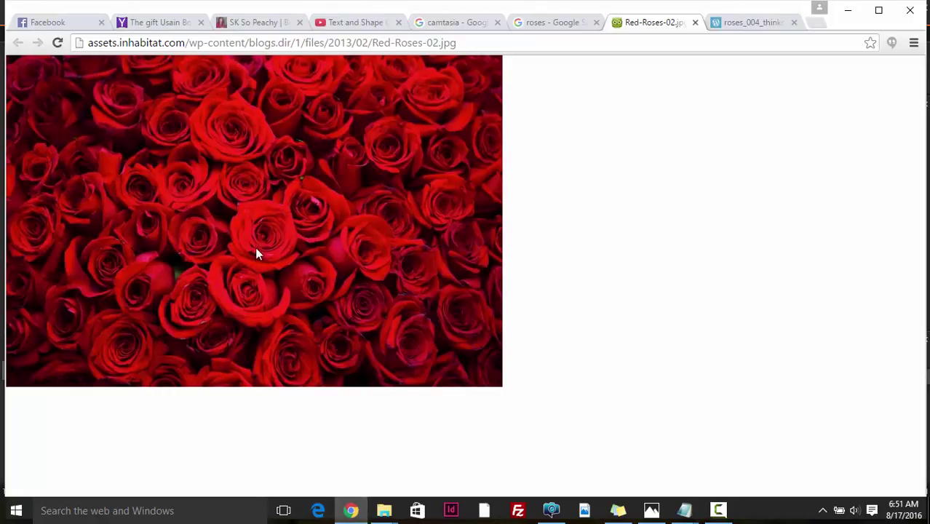
{"action": "right_click", "coordinate": [289, 186]}
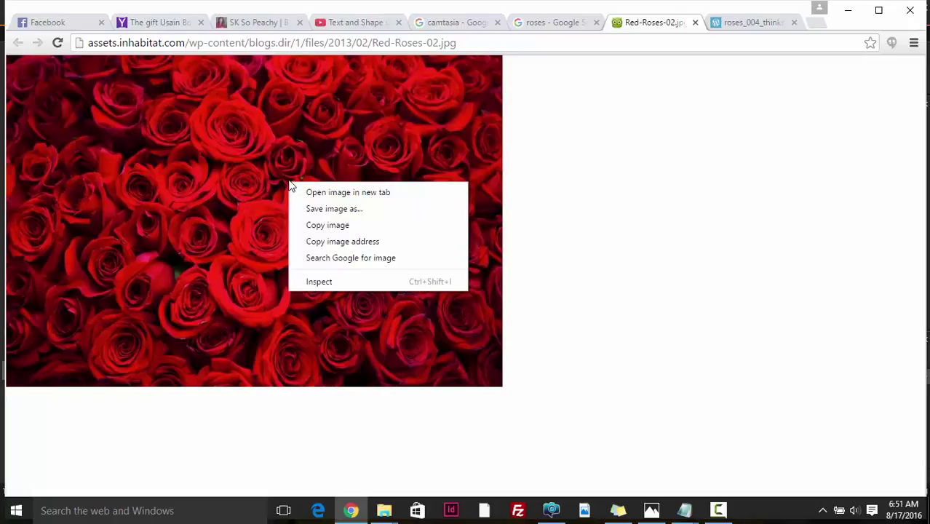
Copy the roses photo and paste it into PaintShop Pro as new image Image3.
{"action": "left_click", "coordinate": [335, 227]}
{"action": "left_click", "coordinate": [551, 510]}
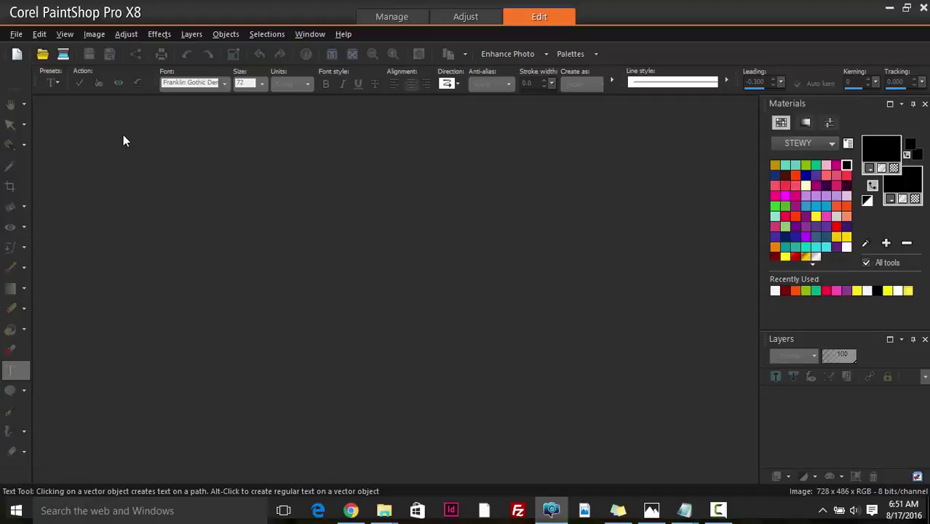
{"action": "left_click", "coordinate": [39, 34]}
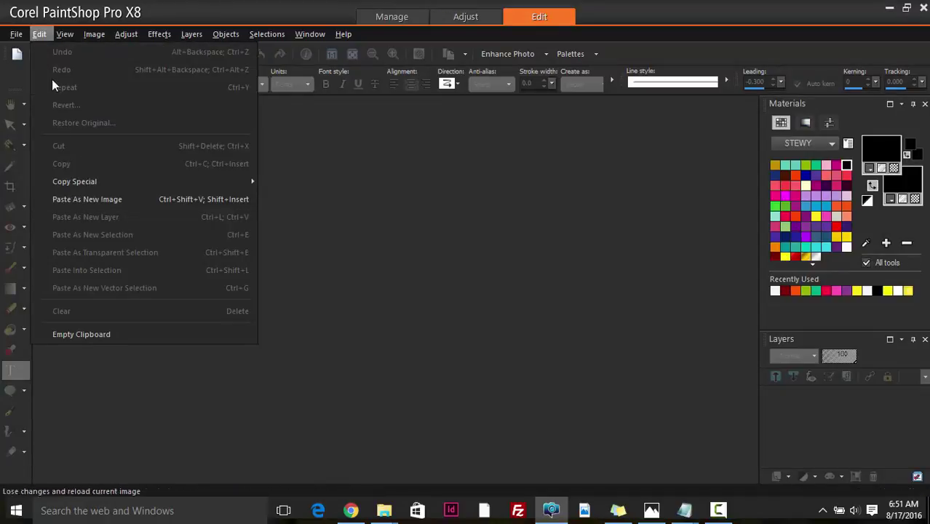
{"action": "left_click", "coordinate": [105, 205]}
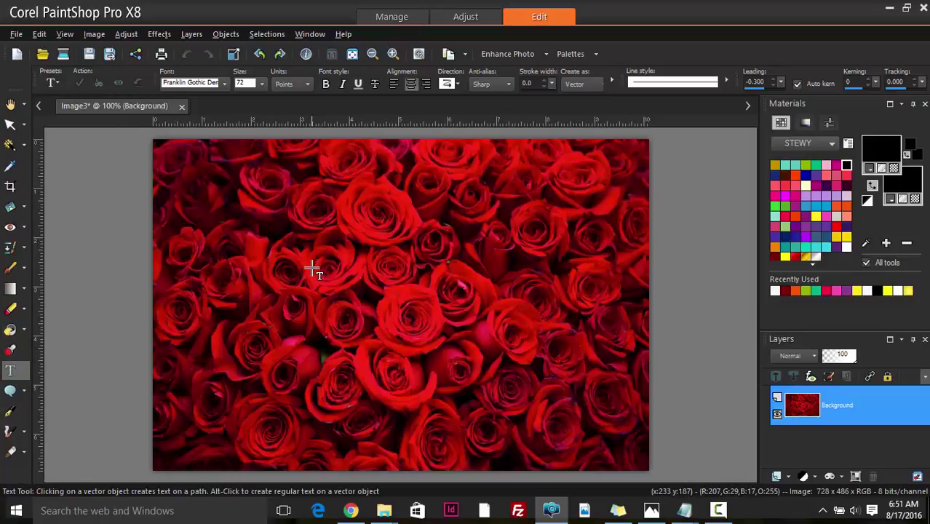
Type LOVE on the roses photo and enlarge the text with the Pick tool.
{"action": "left_click", "coordinate": [258, 287]}
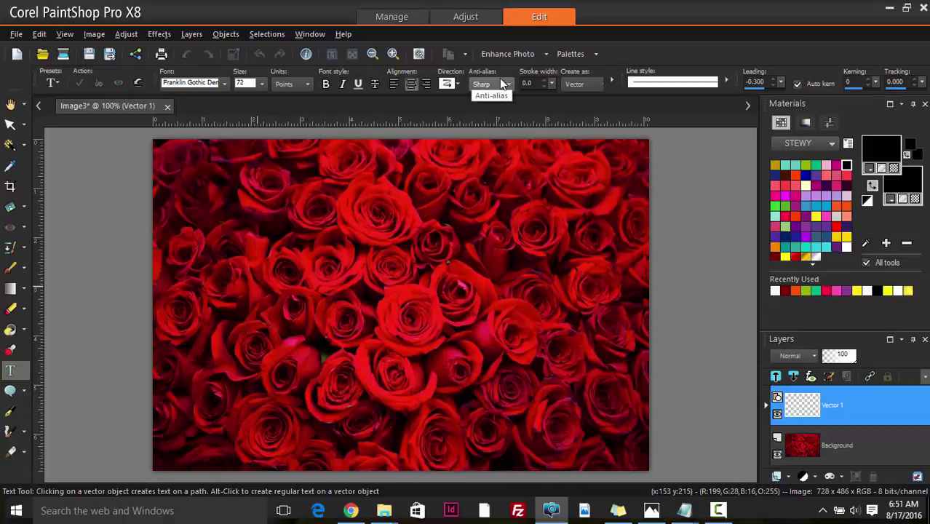
{"action": "type", "text": "LOVE"}
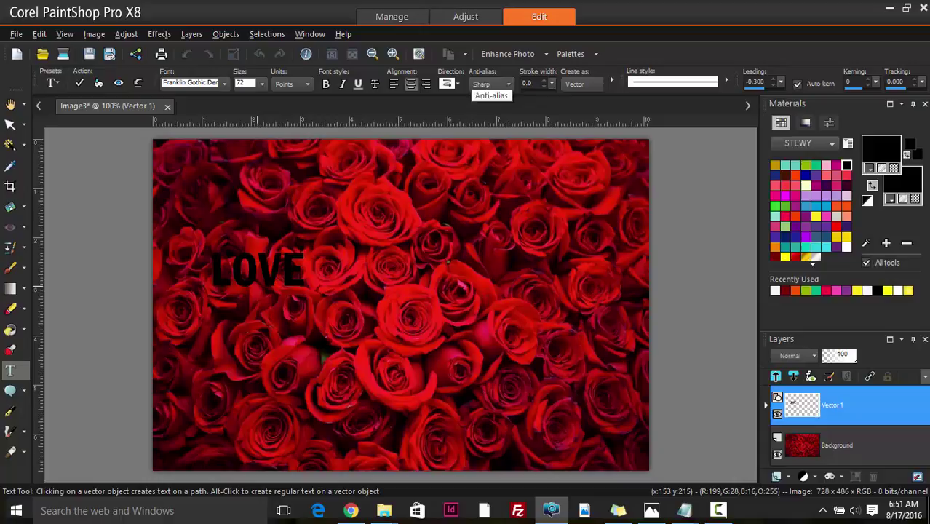
{"action": "left_click", "coordinate": [11, 125]}
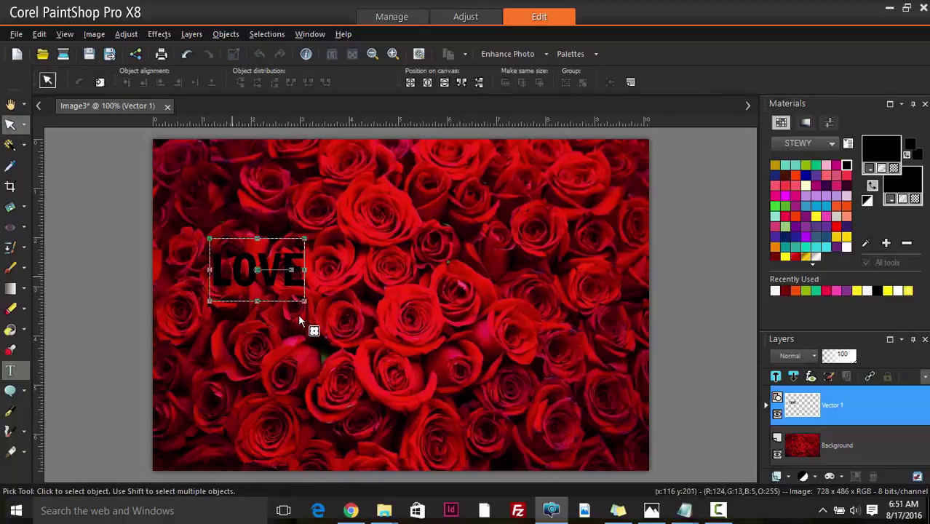
{"action": "left_click_drag", "start_coordinate": [303, 300], "coordinate": [515, 447]}
Enlarge and reposition LOVE so it spans the middle of the roses photo.
{"action": "left_click_drag", "start_coordinate": [360, 350], "coordinate": [328, 252]}
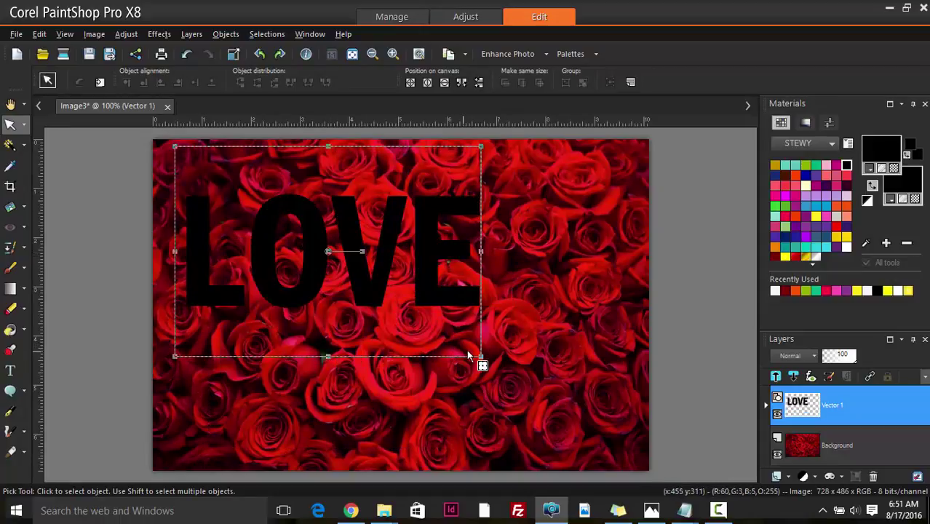
{"action": "left_click_drag", "start_coordinate": [480, 357], "coordinate": [577, 425]}
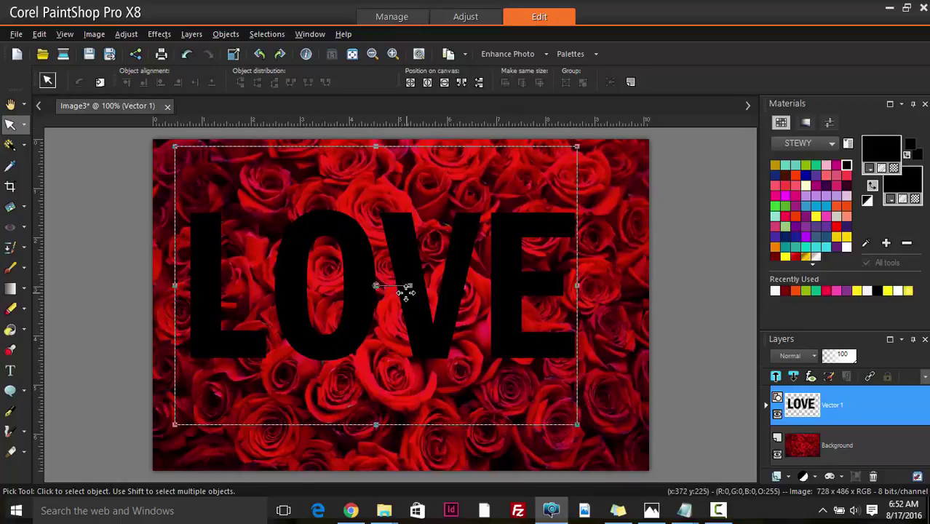
{"action": "left_click_drag", "start_coordinate": [375, 285], "coordinate": [387, 294]}
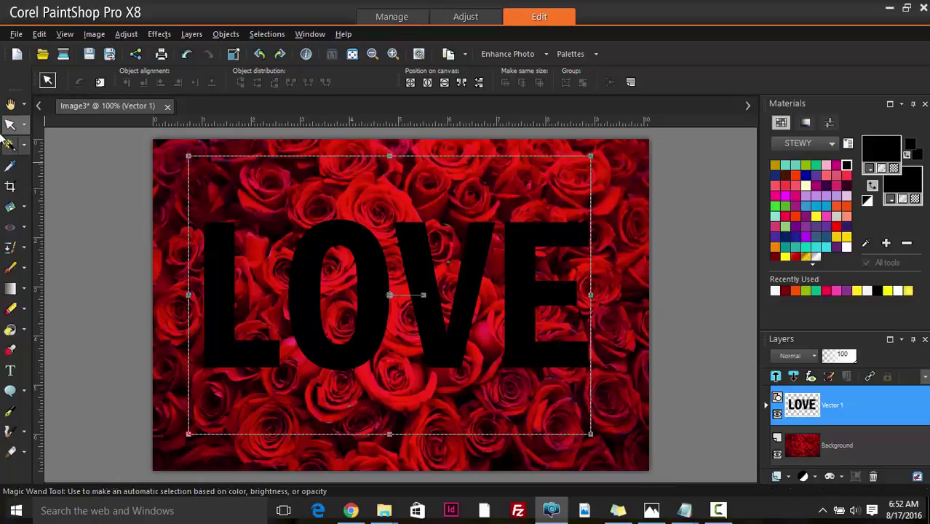
{"action": "left_click_drag", "start_coordinate": [383, 295], "coordinate": [405, 287]}
{"action": "left_click", "coordinate": [406, 285]}
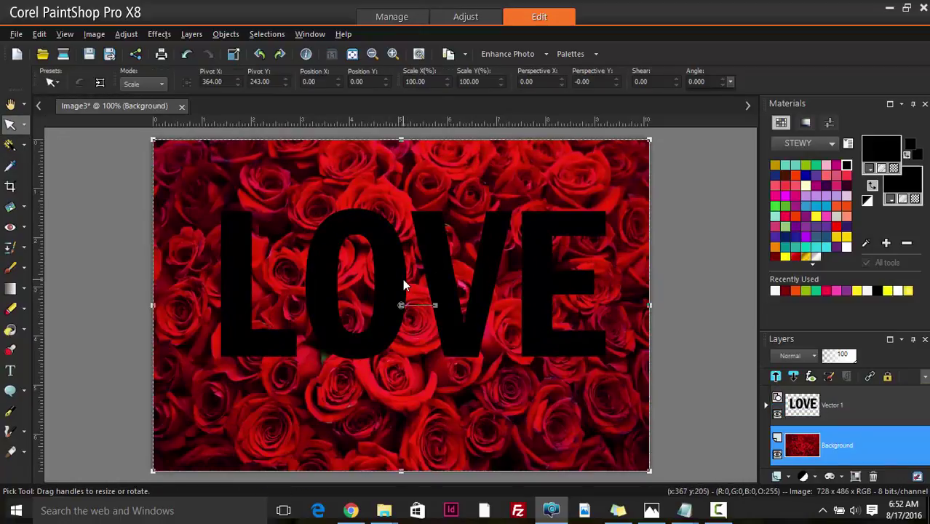
{"action": "left_click", "coordinate": [402, 279]}
{"action": "left_click_drag", "start_coordinate": [406, 285], "coordinate": [387, 298]}
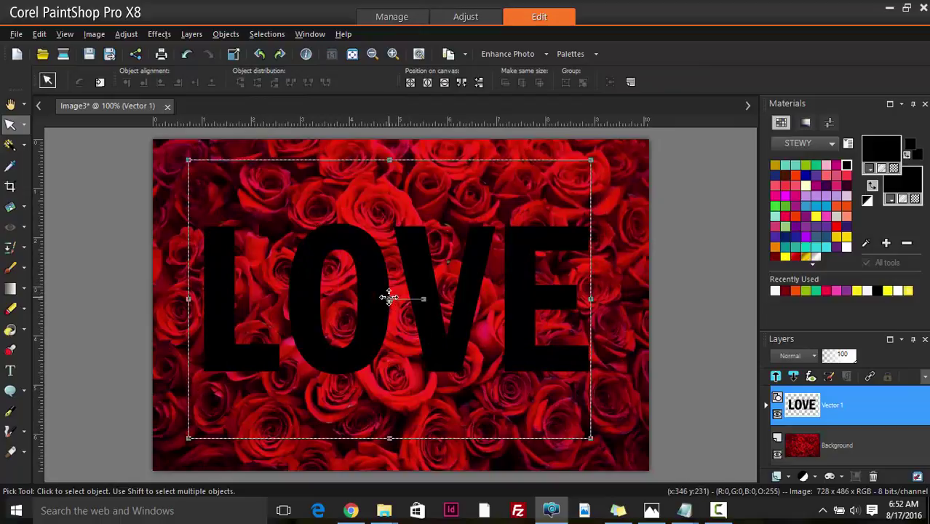
Use the Text Cutter to cut LOVE out of the roses into transparent Image4.
{"action": "left_click", "coordinate": [11, 372]}
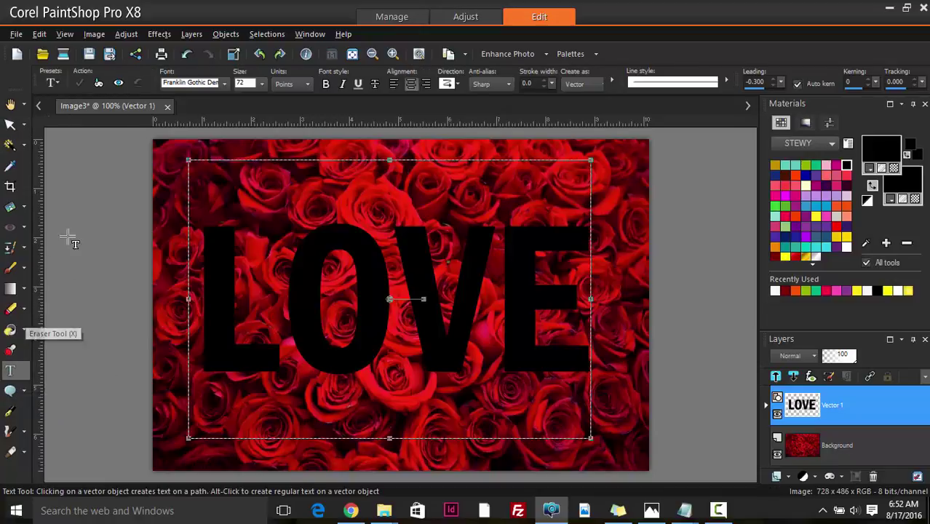
{"action": "left_click", "coordinate": [99, 84]}
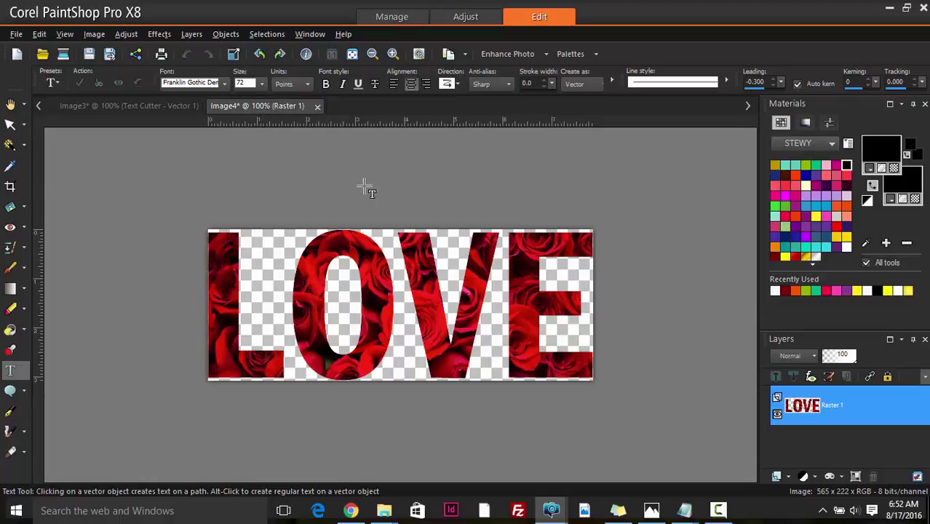
Create a new blank transparent 8 × 8 inch (2400 × 2400) image.
{"action": "left_click", "coordinate": [9, 127]}
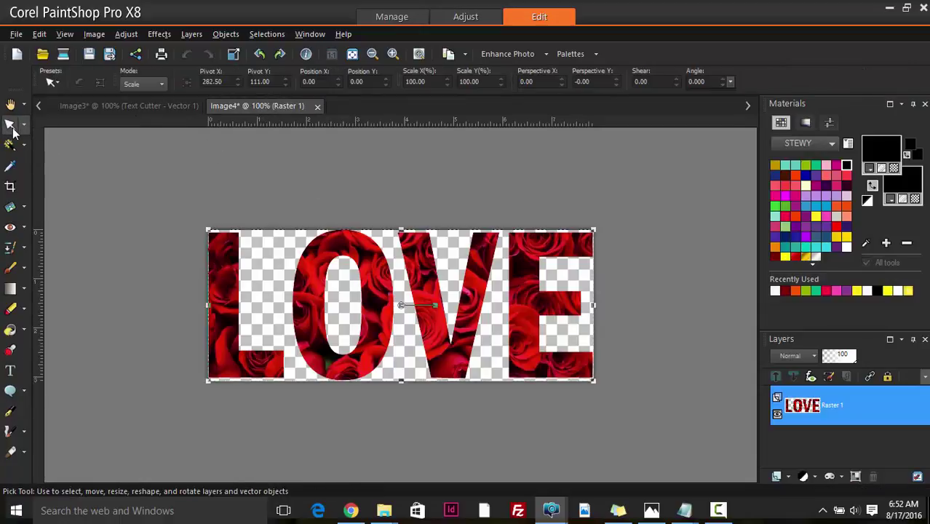
{"action": "key", "text": "ctrl"}
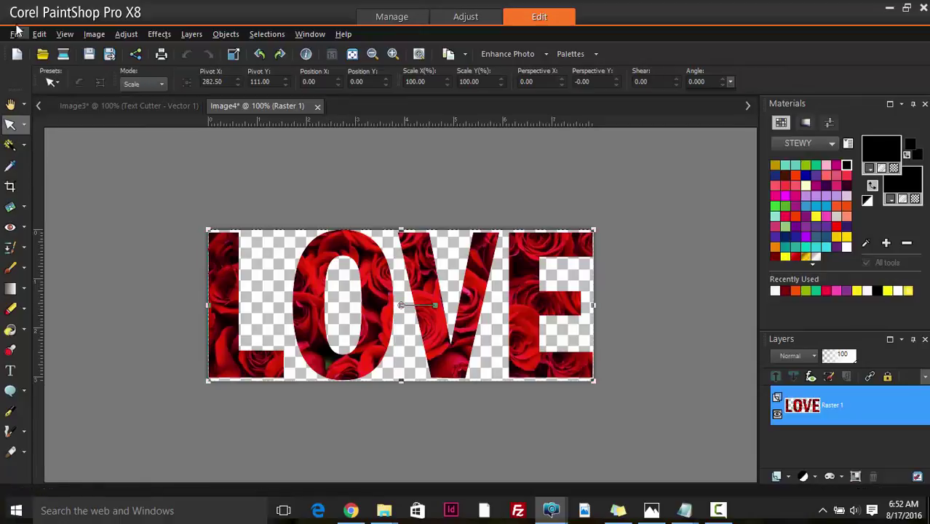
{"action": "left_click", "coordinate": [16, 33]}
{"action": "left_click", "coordinate": [27, 49]}
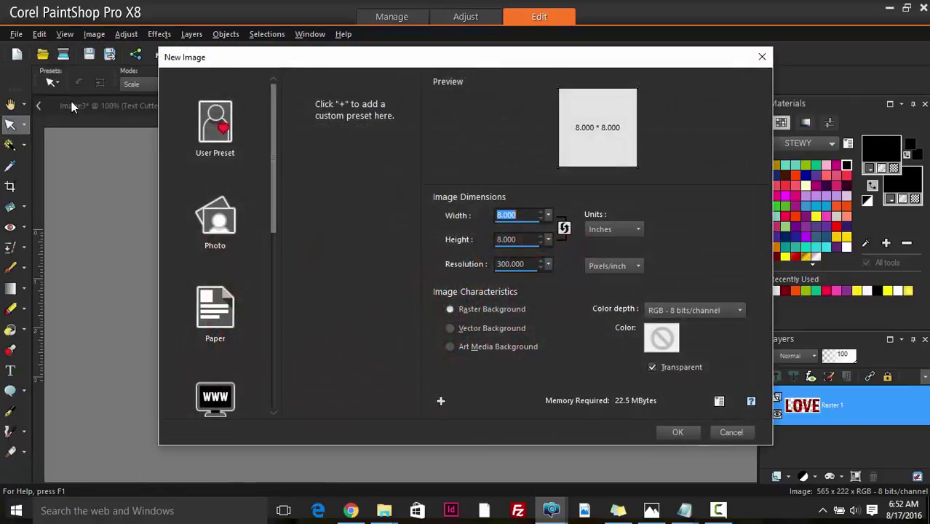
{"action": "left_click", "coordinate": [676, 431]}
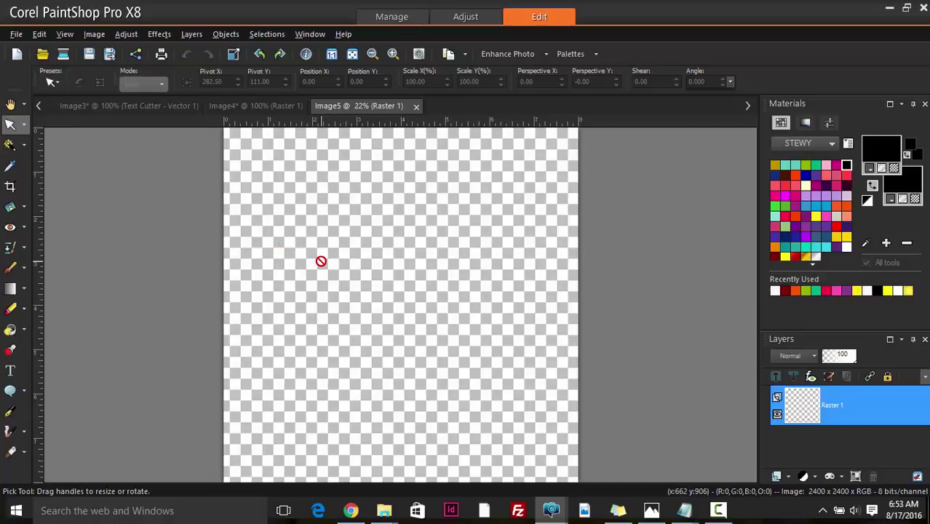
Paste LOVE as a new layer, move it upper left and scale to about 246%.
{"action": "key", "text": "ctrl+v"}
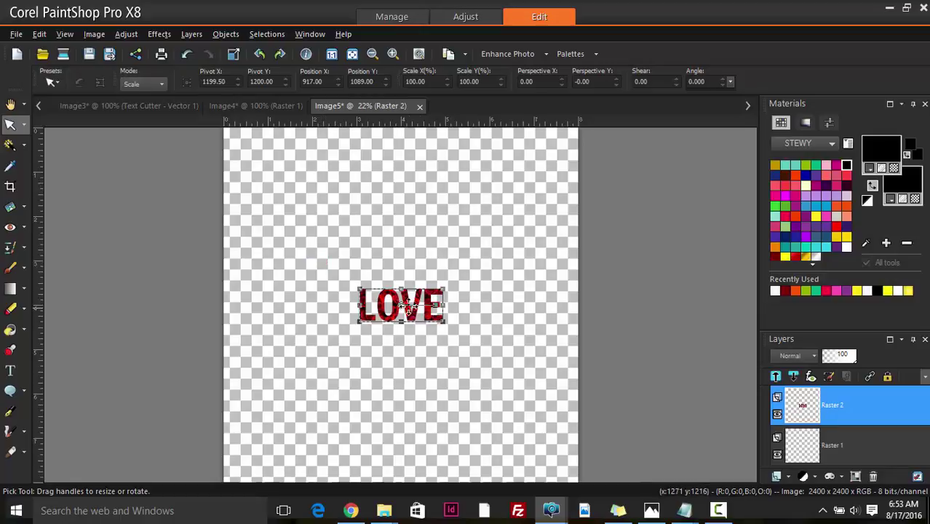
{"action": "left_click_drag", "start_coordinate": [401, 305], "coordinate": [496, 280]}
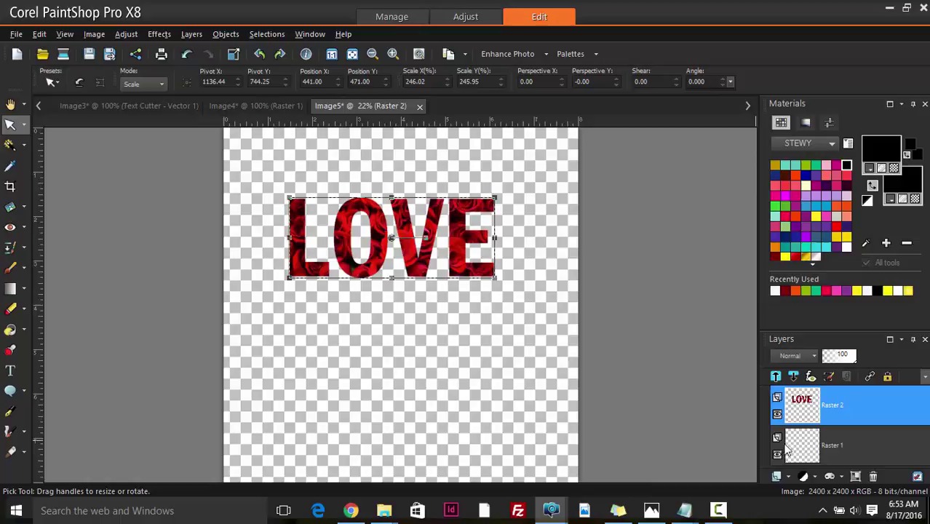
{"action": "left_click", "coordinate": [816, 448]}
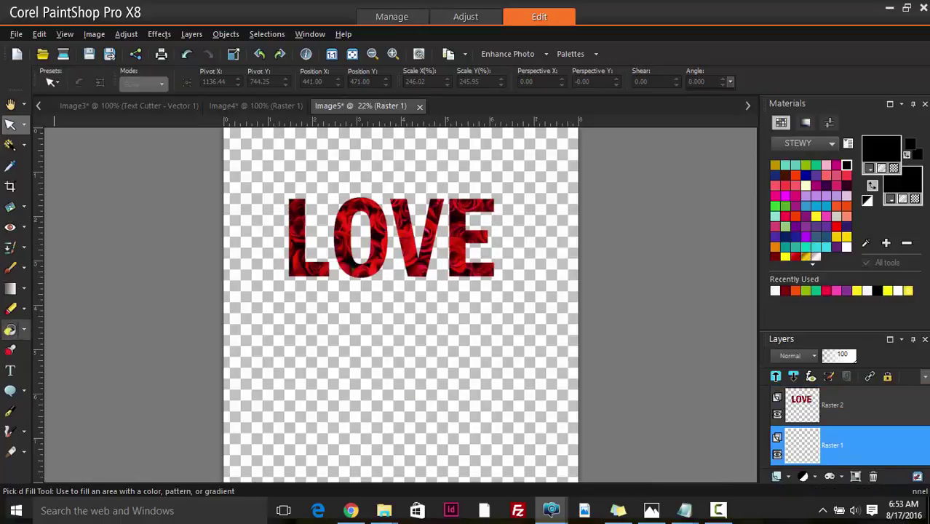
Fill the background layer with the plain yellow gradient preset.
{"action": "left_click", "coordinate": [11, 328]}
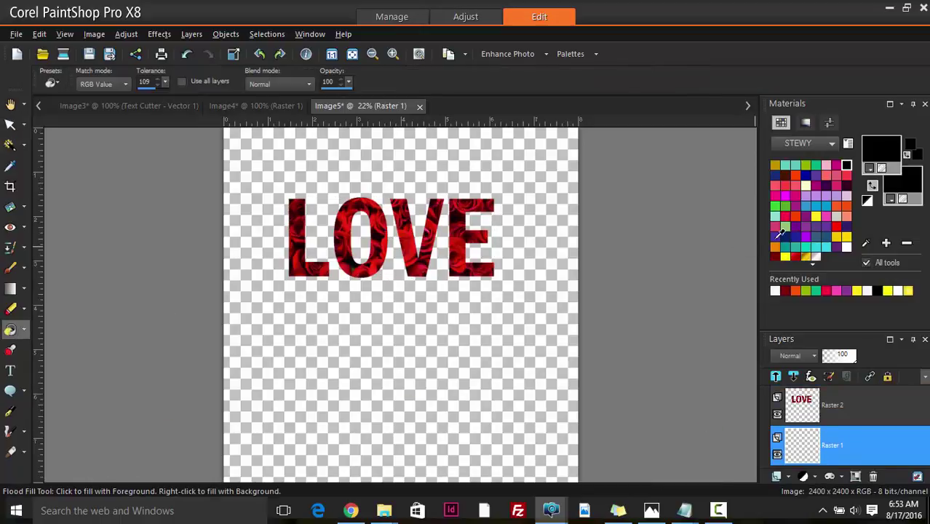
{"action": "left_click", "coordinate": [872, 144]}
{"action": "left_click", "coordinate": [397, 102]}
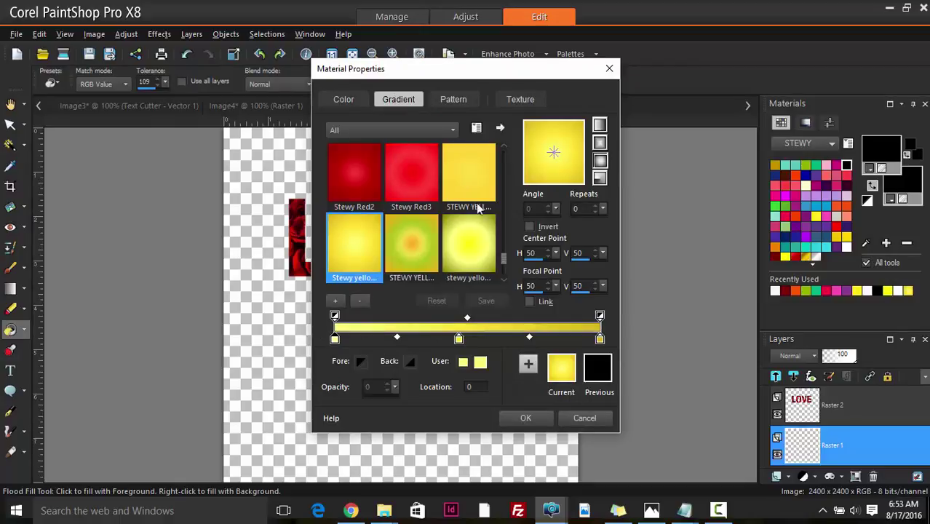
{"action": "left_click", "coordinate": [475, 182]}
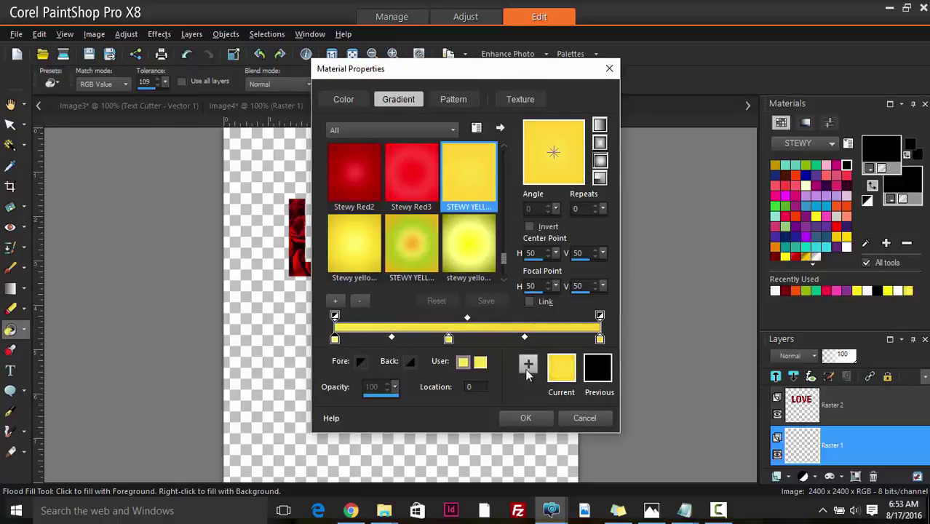
{"action": "left_click", "coordinate": [352, 249]}
{"action": "left_click", "coordinate": [525, 418]}
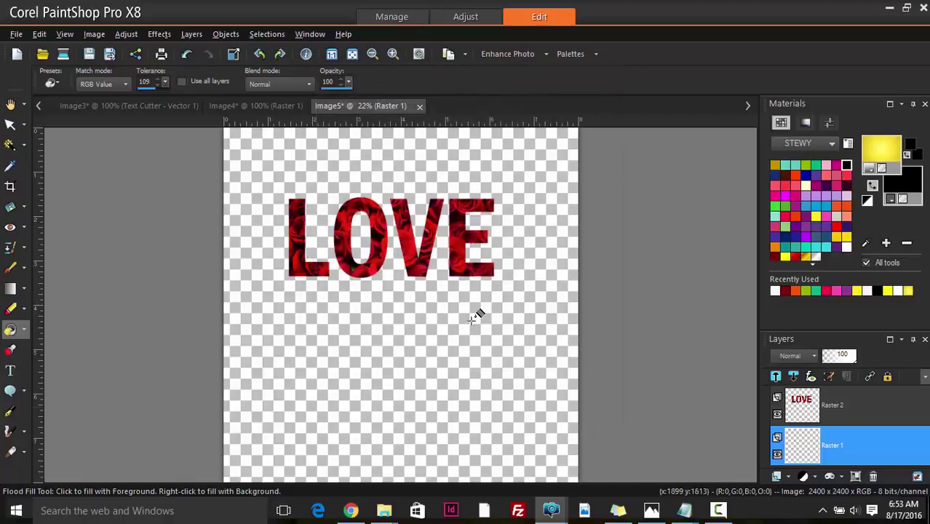
{"action": "left_click", "coordinate": [413, 263]}
Move LOVE to the canvas centre and enlarge it to about 134%.
{"action": "left_click", "coordinate": [11, 125]}
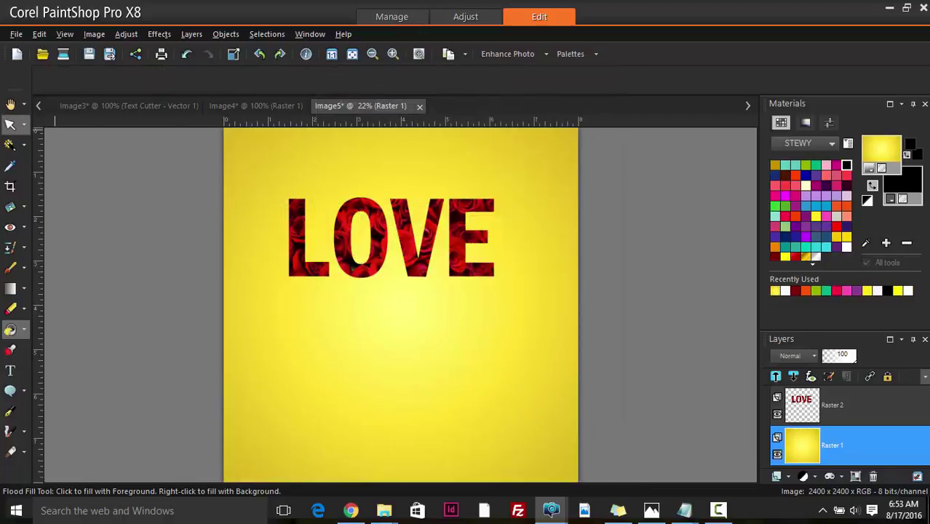
{"action": "left_click", "coordinate": [379, 251]}
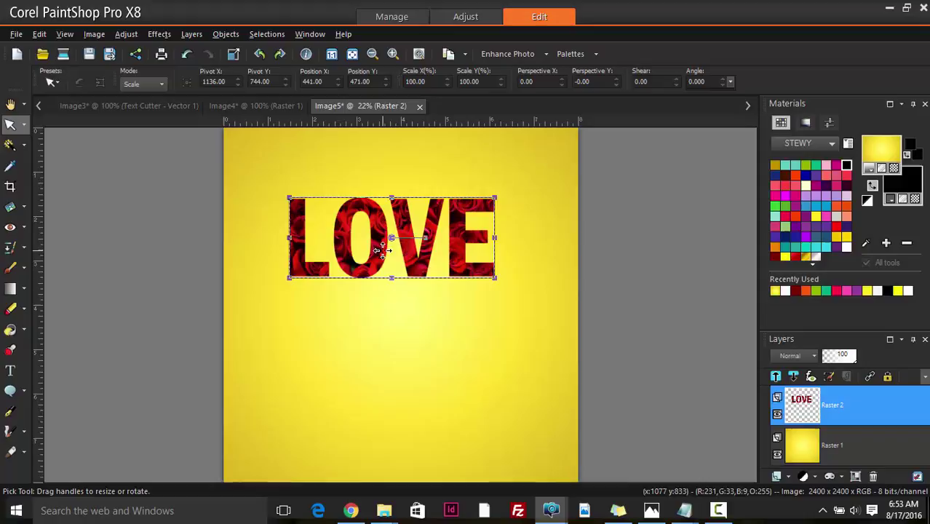
{"action": "left_click_drag", "start_coordinate": [379, 250], "coordinate": [350, 330]}
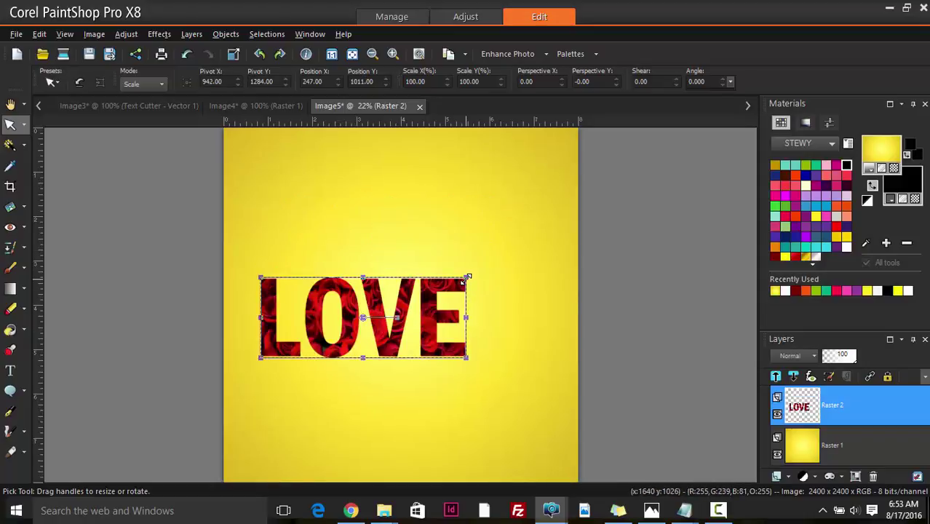
{"action": "left_click_drag", "start_coordinate": [466, 277], "coordinate": [537, 249]}
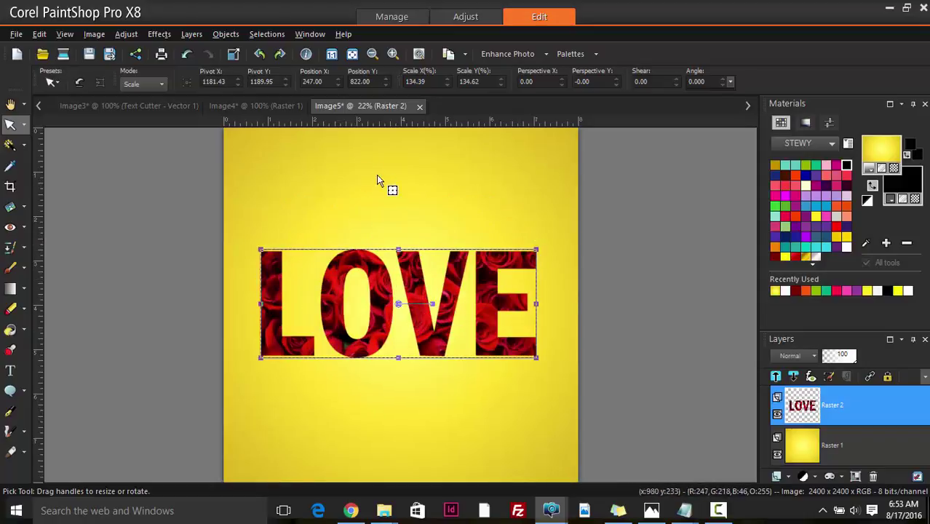
{"action": "left_click", "coordinate": [394, 186]}
{"action": "left_click", "coordinate": [428, 335]}
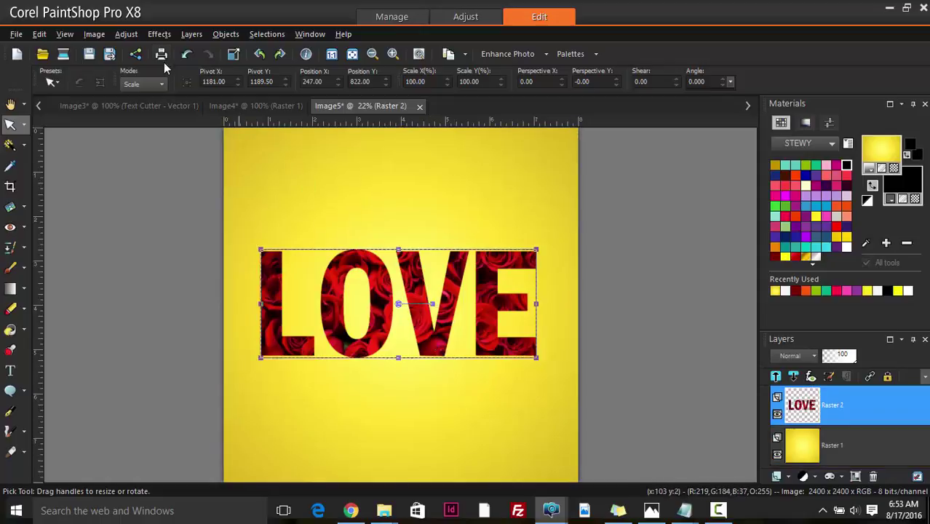
Add a black Drop Shadow to LOVE: offset 6 and 8, opacity 58, blur 38.61.
{"action": "left_click", "coordinate": [159, 35]}
{"action": "mouse_move", "coordinate": [181, 92]}
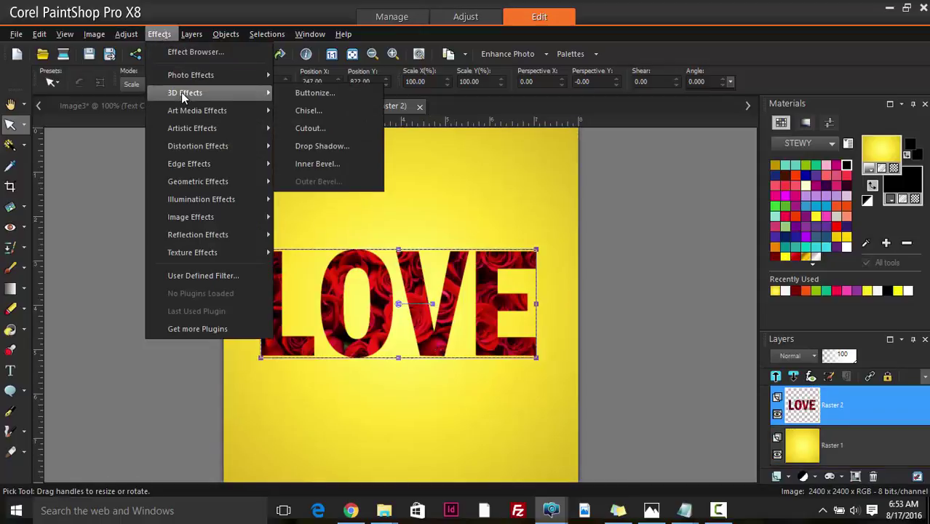
{"action": "left_click", "coordinate": [311, 146]}
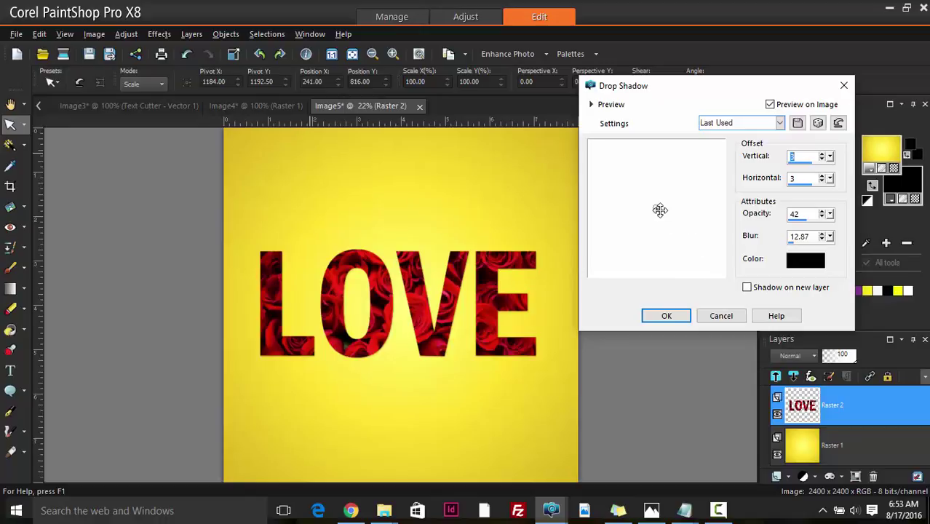
{"action": "left_click_drag", "start_coordinate": [659, 210], "coordinate": [662, 212]}
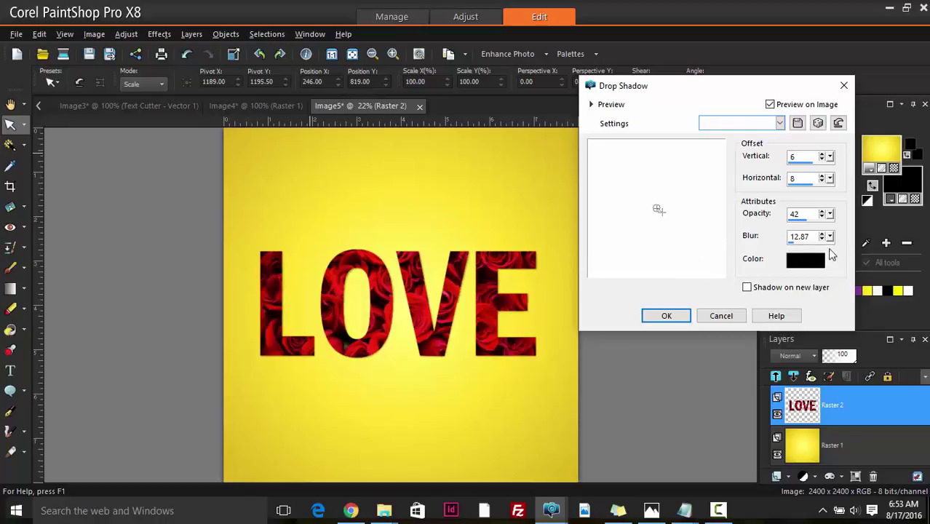
{"action": "left_click_drag", "start_coordinate": [830, 213], "coordinate": [849, 244]}
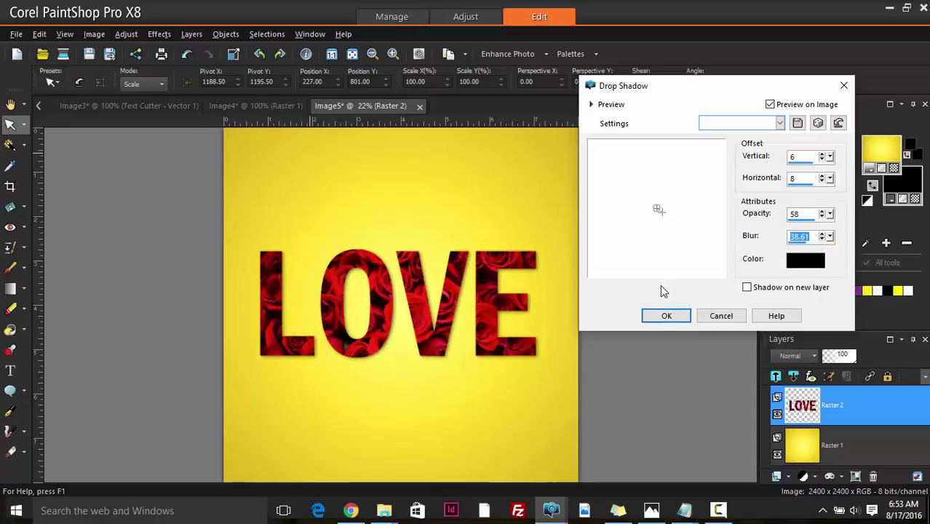
{"action": "left_click", "coordinate": [666, 317]}
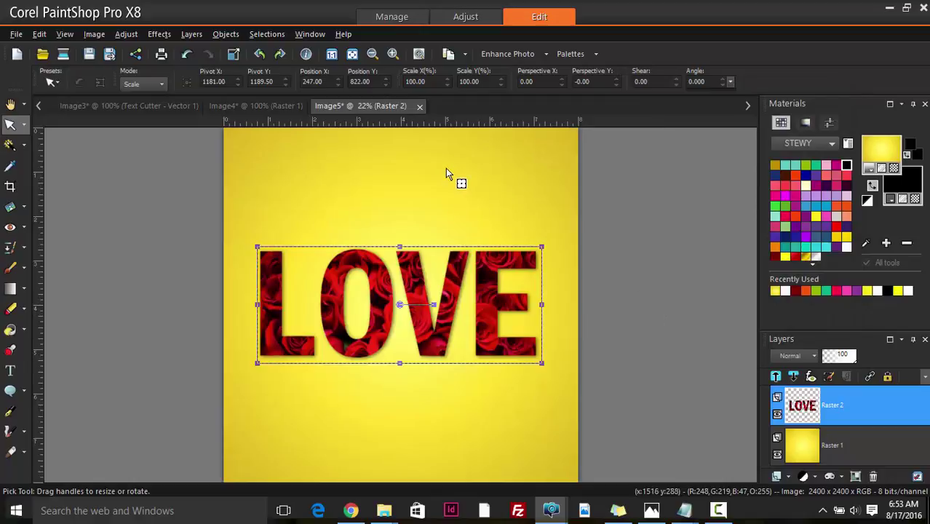
{"action": "left_click", "coordinate": [446, 171]}
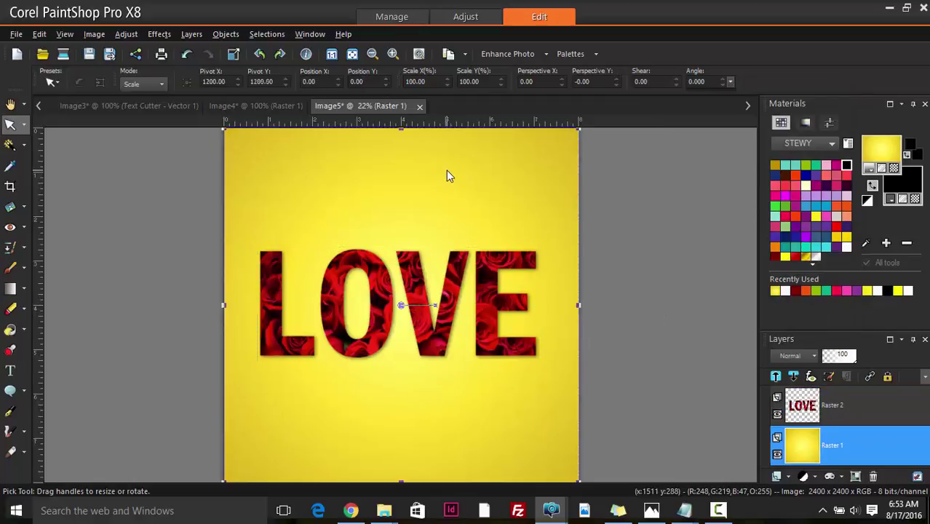